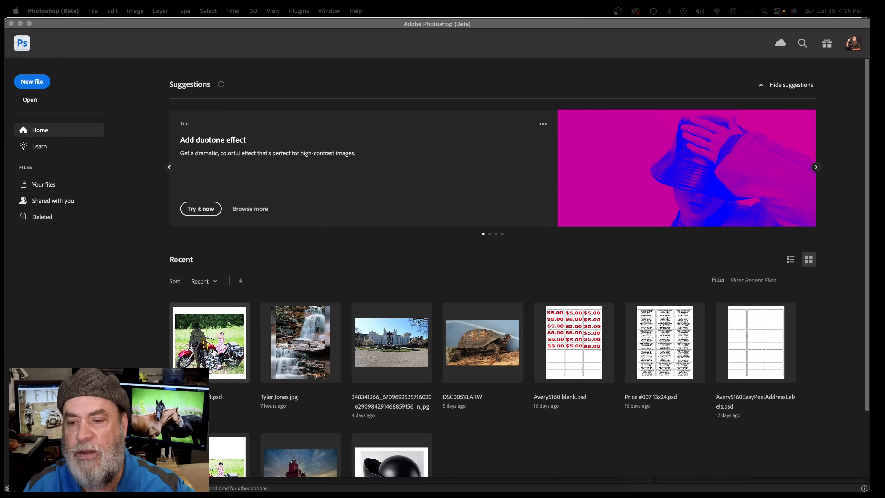
Open the recent draft PSD of the child on the motorcycle and zoom it to 200%
{"action": "left_click", "coordinate": [220, 335]}
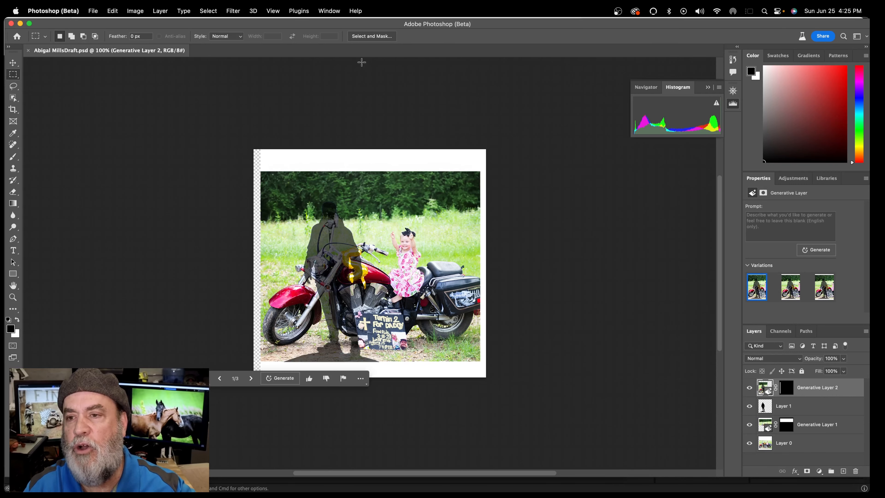
{"action": "left_click", "coordinate": [275, 12]}
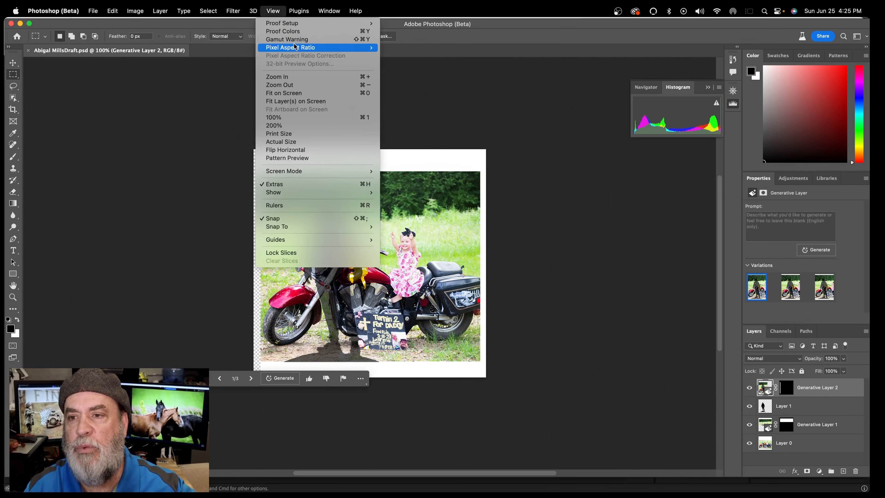
{"action": "left_click", "coordinate": [298, 77]}
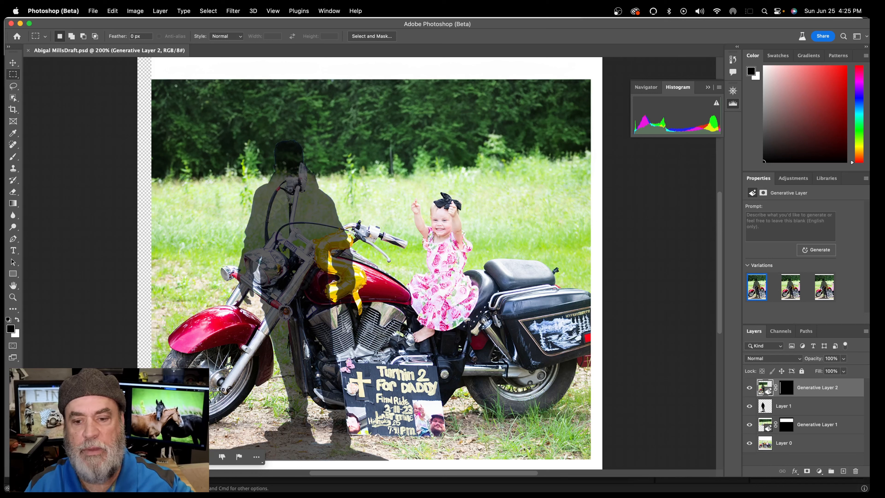
{"action": "left_click_drag", "start_coordinate": [61, 457], "coordinate": [505, 445]}
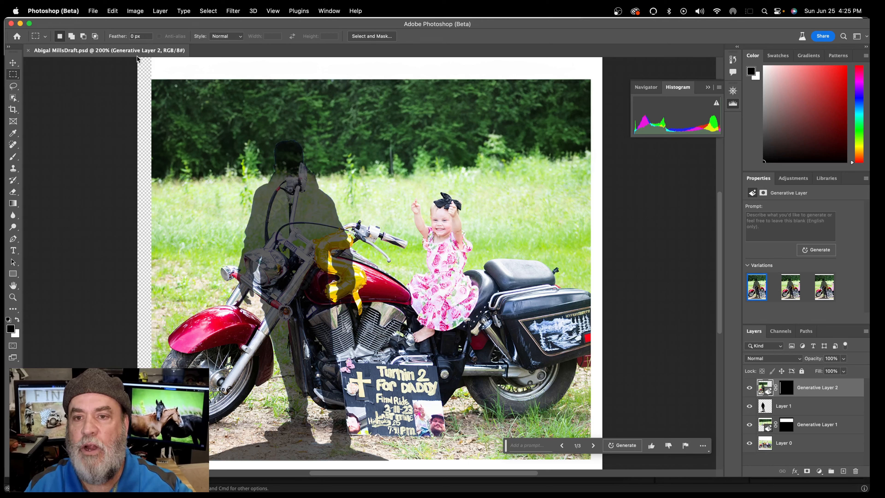
{"action": "left_click_drag", "start_coordinate": [139, 58], "coordinate": [541, 93]}
{"action": "left_click", "coordinate": [449, 78]}
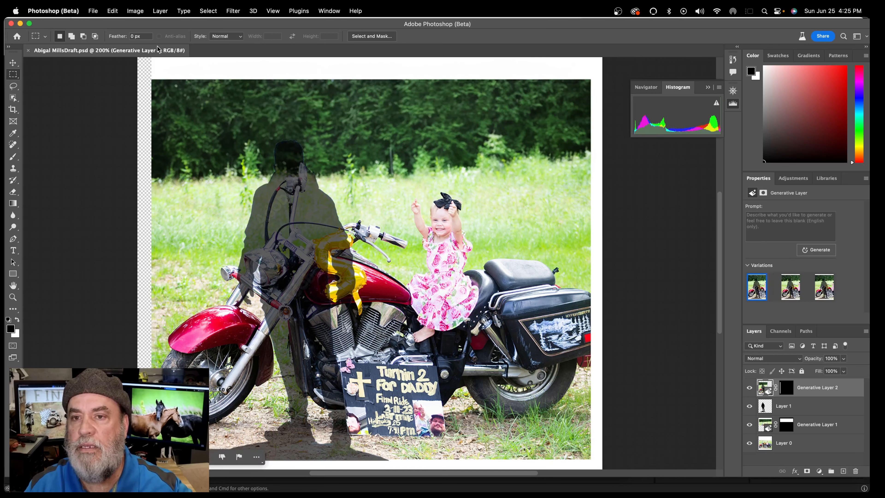
Try Generative Fill without a prompt on a full-width strip just above the photo, and generate a second set of variations
{"action": "left_click_drag", "start_coordinate": [140, 58], "coordinate": [603, 83]}
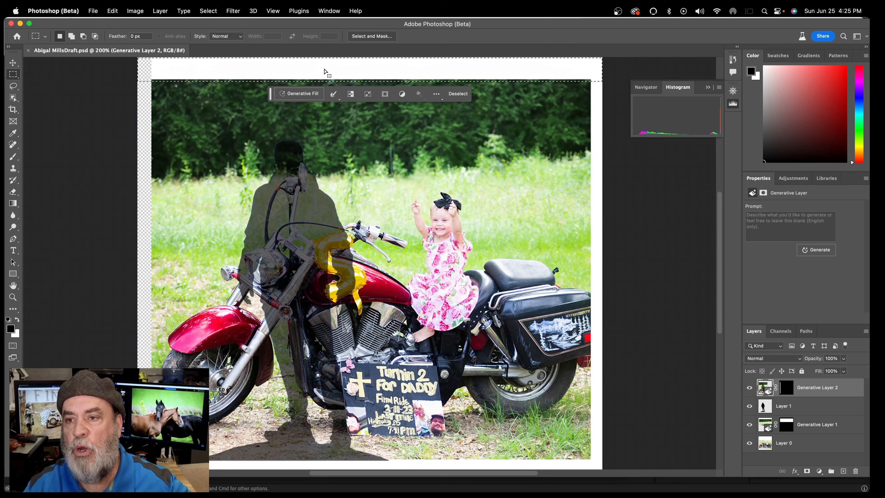
{"action": "left_click", "coordinate": [304, 95]}
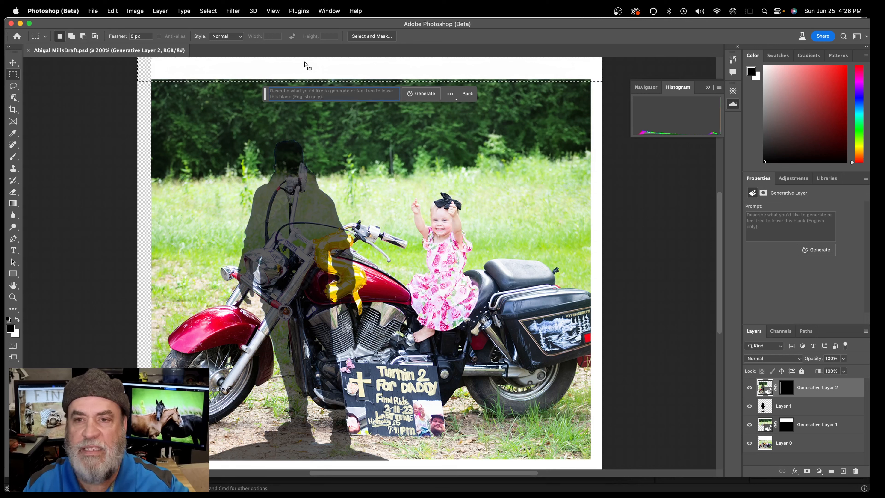
{"action": "left_click", "coordinate": [418, 95]}
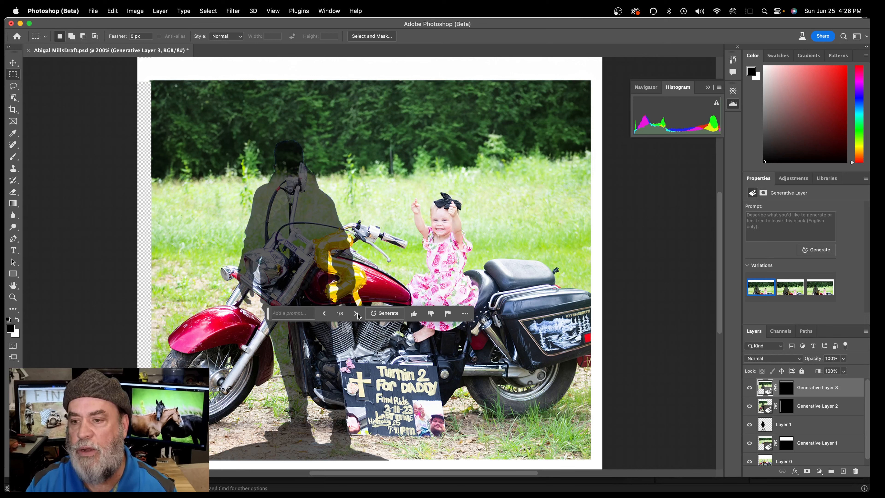
{"action": "left_click", "coordinate": [378, 313]}
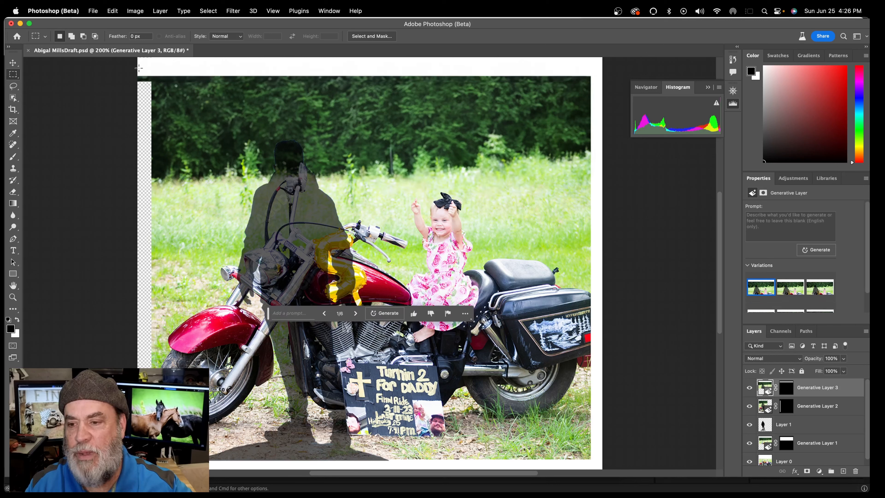
Marquee-select the entire blank band above the trees, slightly overlapping the photo, and apply Generative Fill without a prompt
{"action": "left_click", "coordinate": [13, 63]}
{"action": "left_click", "coordinate": [13, 74]}
{"action": "scroll", "coordinate": [214, 96], "scroll_direction": "up", "scroll_amount": 2}
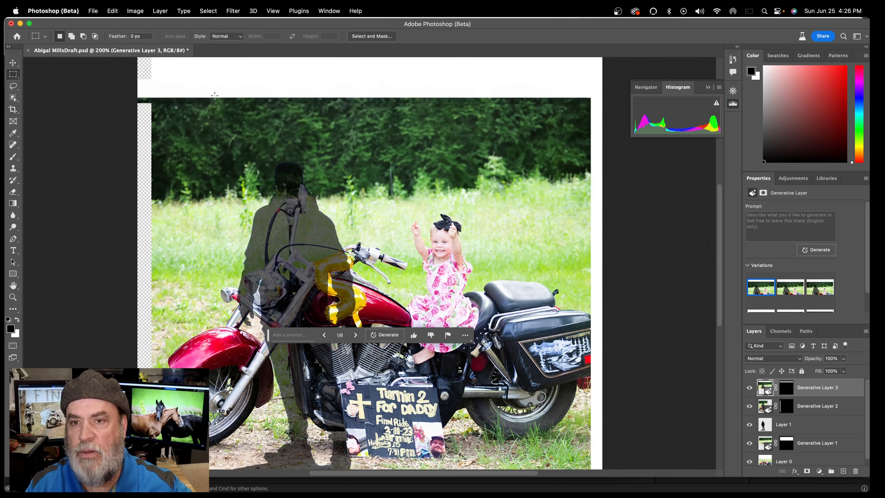
{"action": "scroll", "coordinate": [214, 96], "scroll_direction": "up", "scroll_amount": 3}
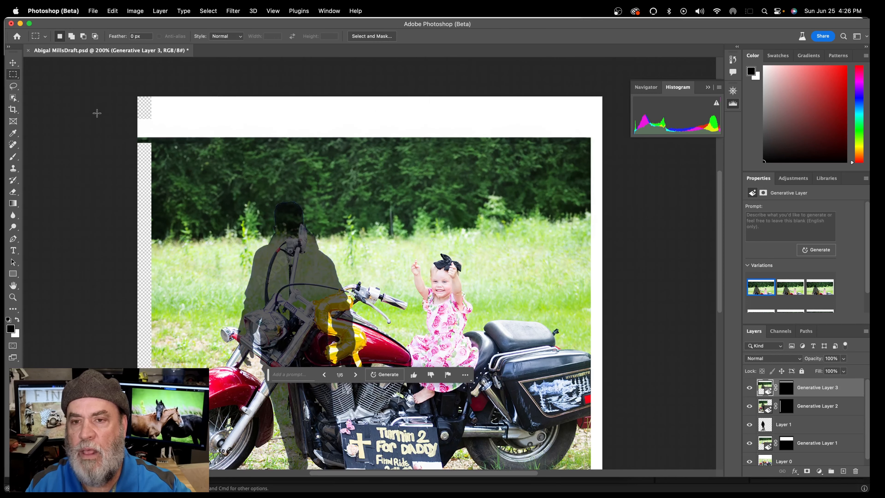
{"action": "left_click_drag", "start_coordinate": [137, 96], "coordinate": [604, 142]}
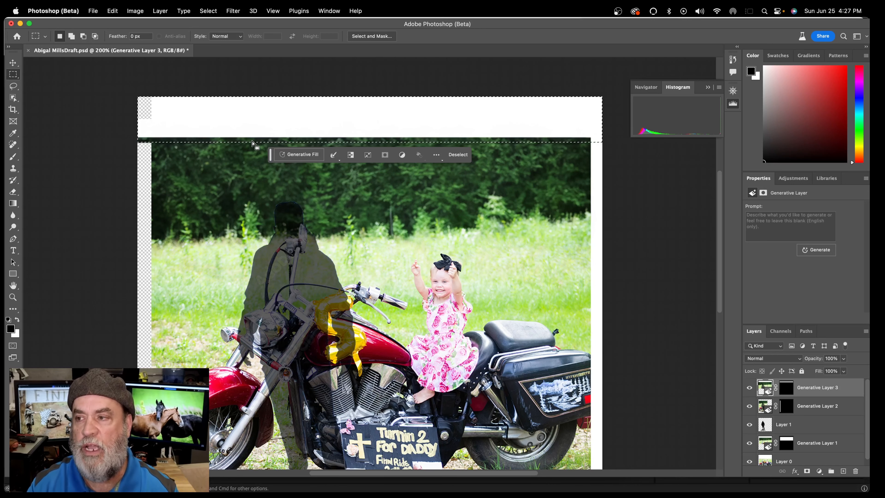
{"action": "left_click", "coordinate": [299, 155]}
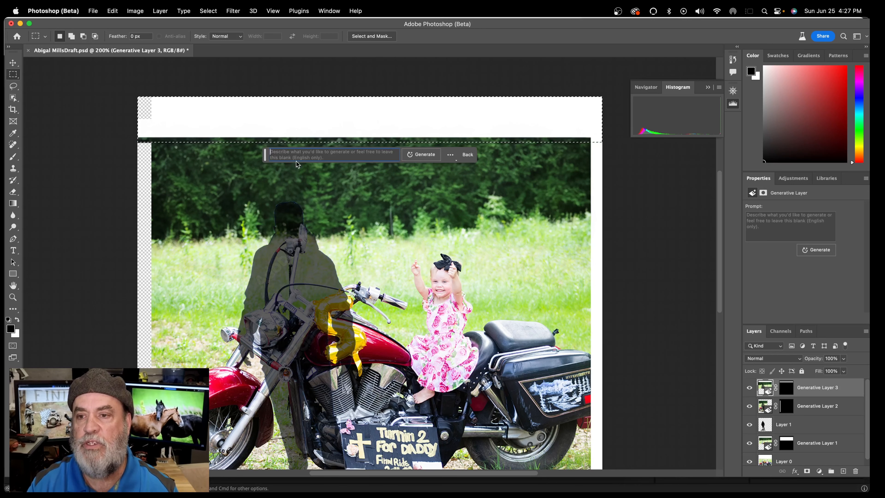
{"action": "left_click", "coordinate": [426, 156]}
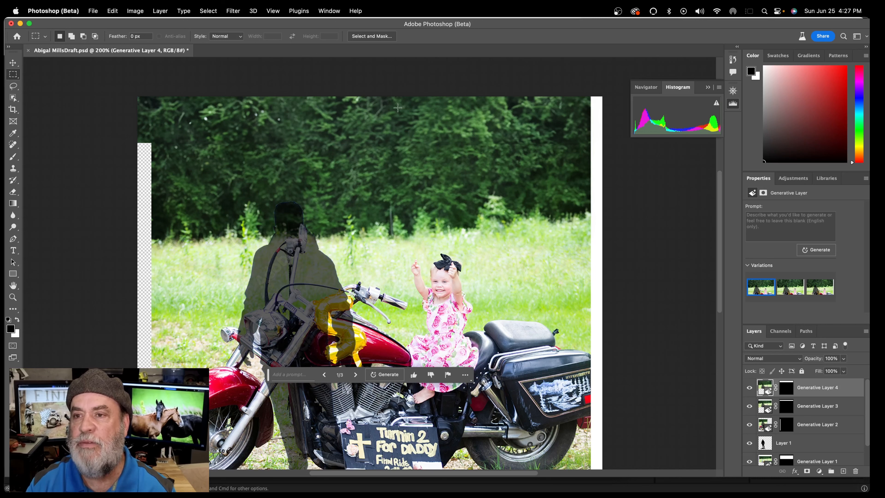
Select the transparent strip along the photo's left edge down to the canvas bottom and apply Generative Fill without a prompt
{"action": "scroll", "coordinate": [168, 144], "scroll_direction": "down", "scroll_amount": 2}
{"action": "scroll", "coordinate": [168, 144], "scroll_direction": "down", "scroll_amount": 5}
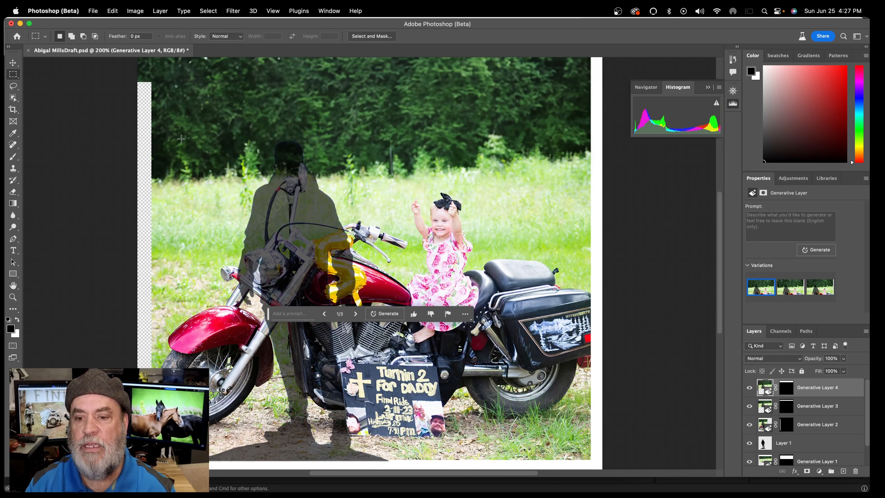
{"action": "left_click_drag", "start_coordinate": [137, 80], "coordinate": [152, 477]}
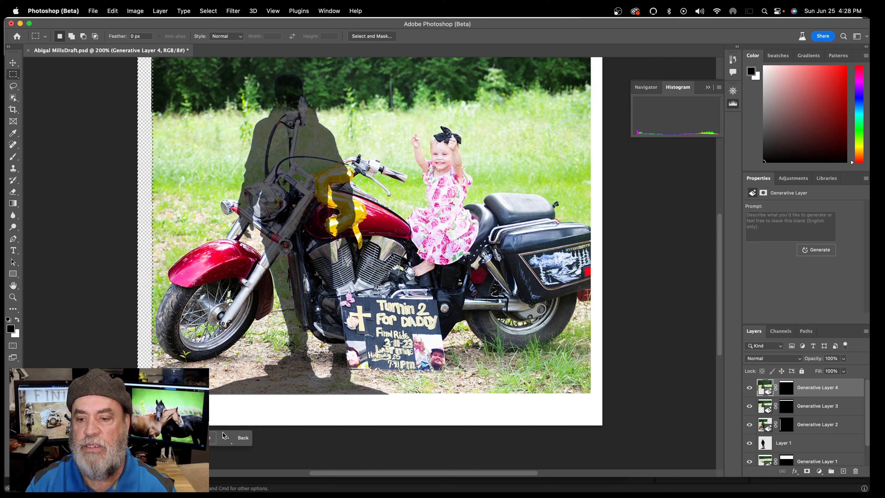
{"action": "left_click", "coordinate": [213, 437]}
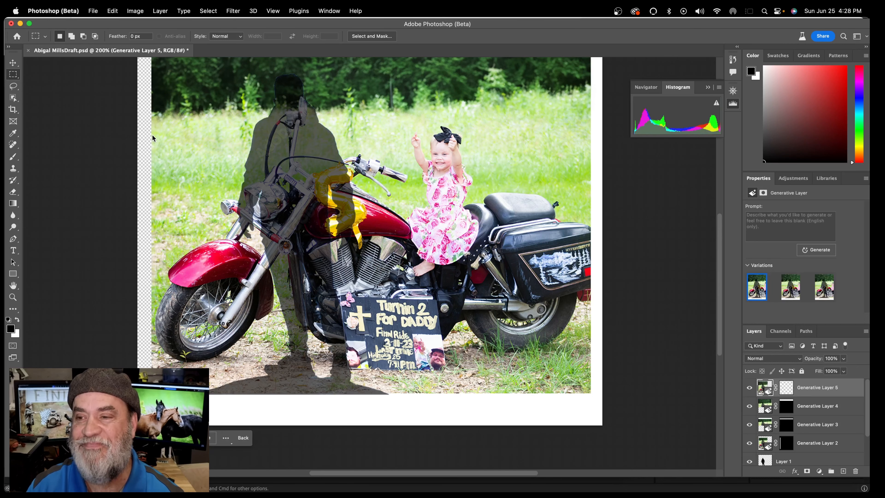
{"action": "scroll", "coordinate": [152, 134], "scroll_direction": "up", "scroll_amount": 1}
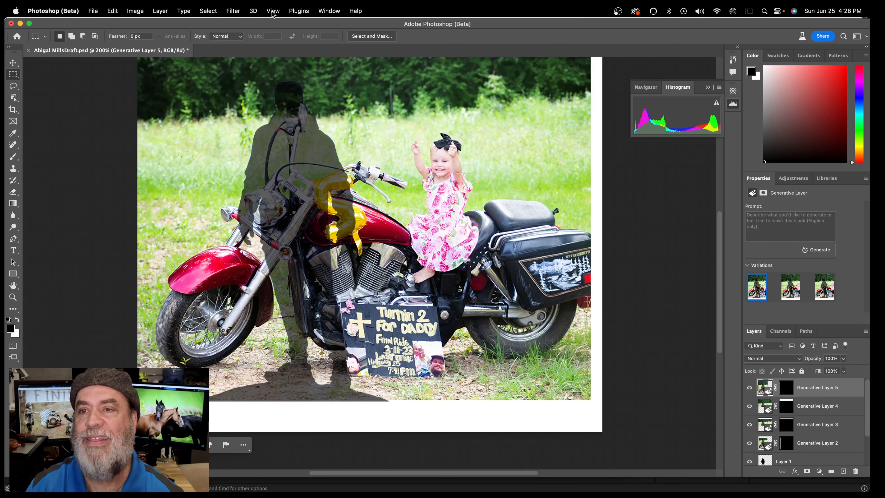
Select the white strip along the photo's right edge over the full canvas height and apply Generative Fill without a prompt
{"action": "left_click", "coordinate": [272, 11]}
{"action": "left_click", "coordinate": [286, 86]}
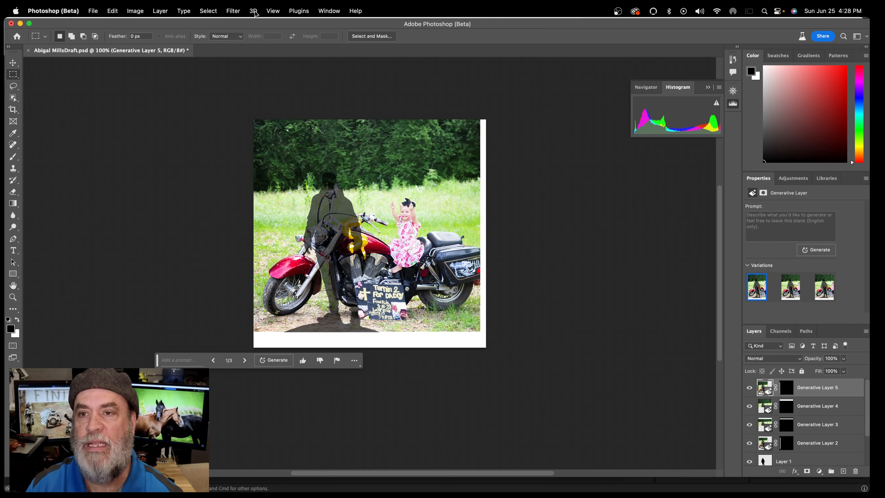
{"action": "left_click", "coordinate": [275, 11]}
{"action": "left_click", "coordinate": [278, 76]}
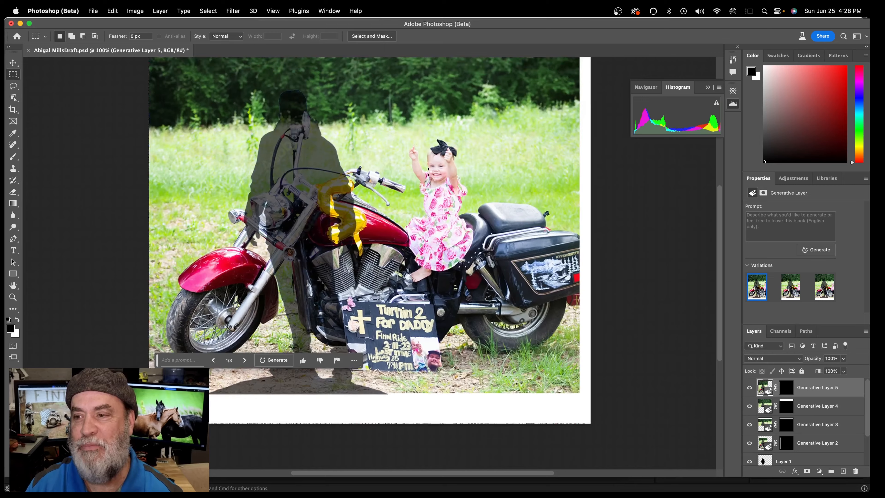
{"action": "scroll", "coordinate": [445, 198], "scroll_direction": "up", "scroll_amount": 3}
{"action": "scroll", "coordinate": [445, 198], "scroll_direction": "up", "scroll_amount": 2}
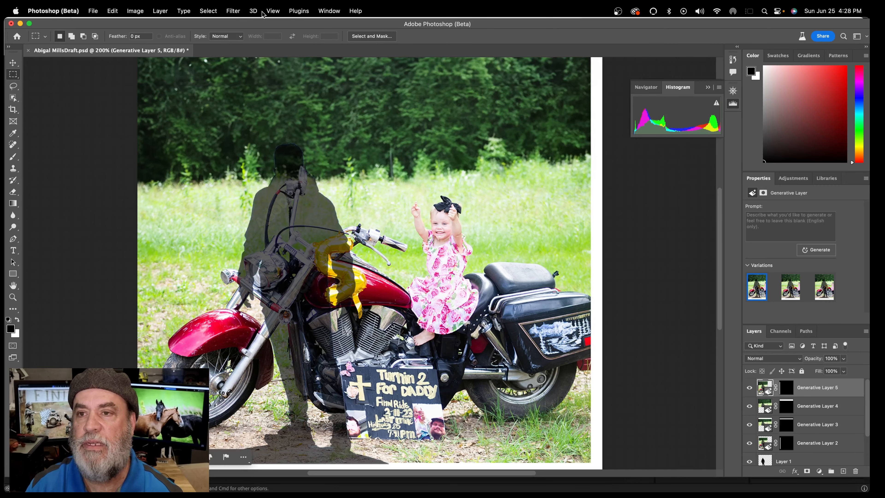
{"action": "left_click", "coordinate": [273, 12]}
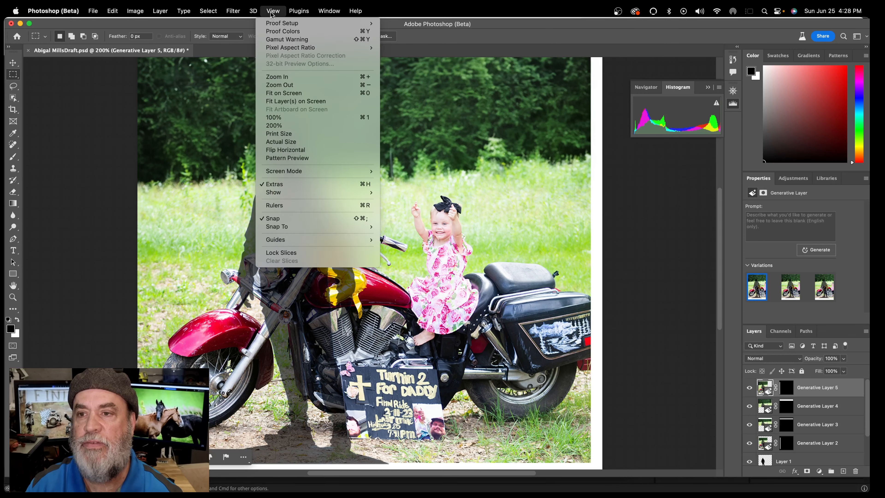
{"action": "left_click", "coordinate": [370, 86]}
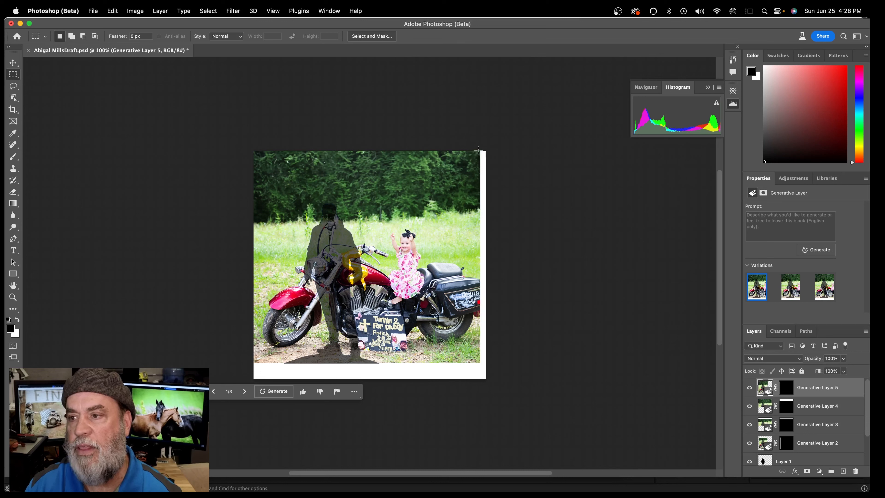
{"action": "left_click_drag", "start_coordinate": [478, 150], "coordinate": [506, 382]}
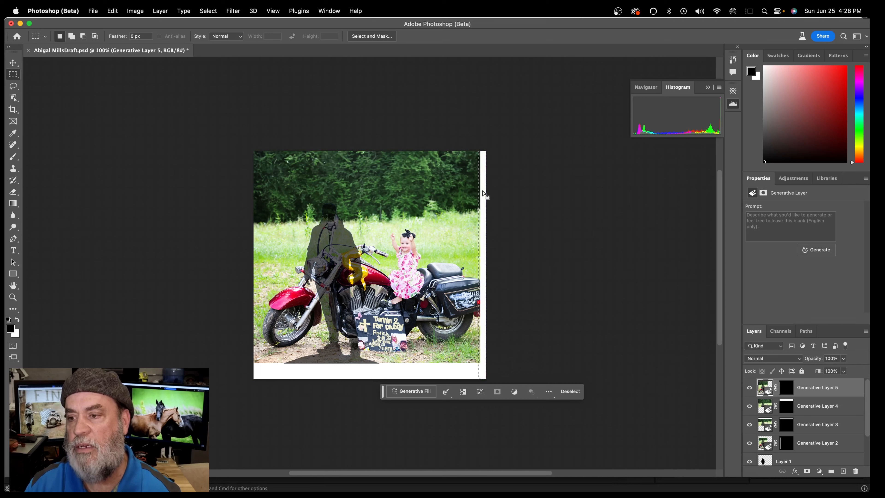
{"action": "left_click", "coordinate": [417, 393]}
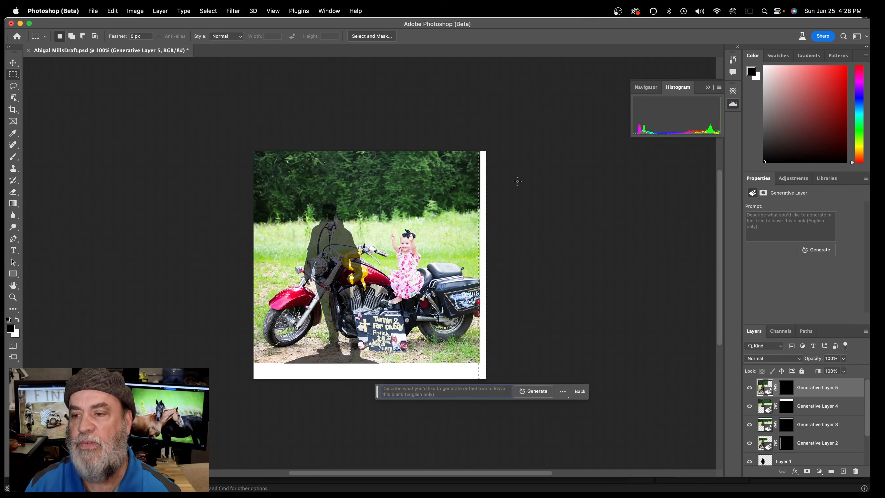
{"action": "left_click", "coordinate": [518, 391]}
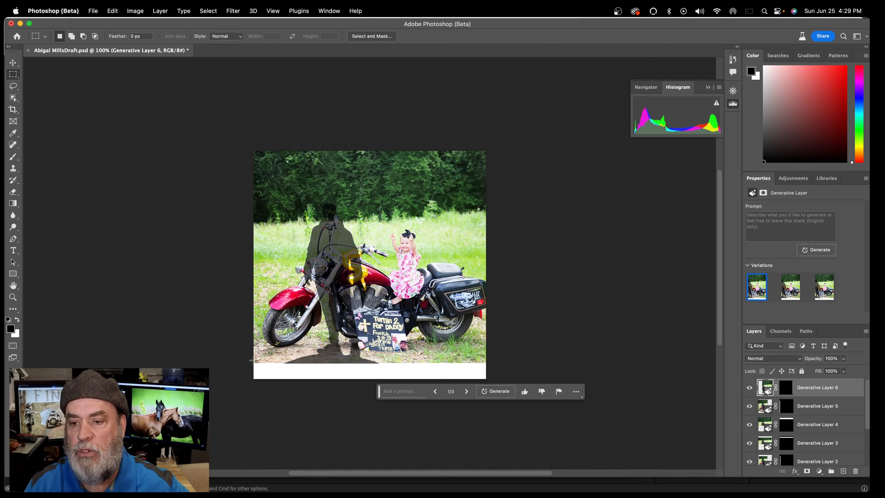
Select the white strip below the photo across the full canvas width and apply Generative Fill without a prompt
{"action": "left_click_drag", "start_coordinate": [253, 360], "coordinate": [494, 382]}
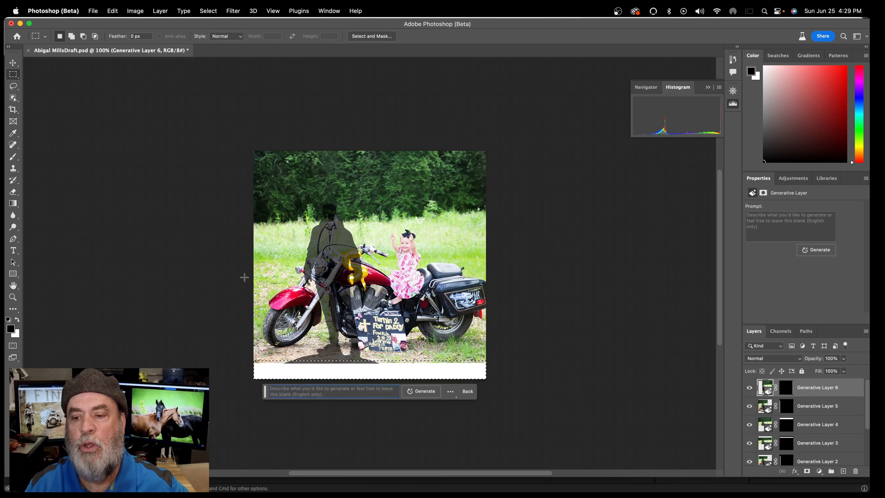
{"action": "left_click", "coordinate": [431, 393]}
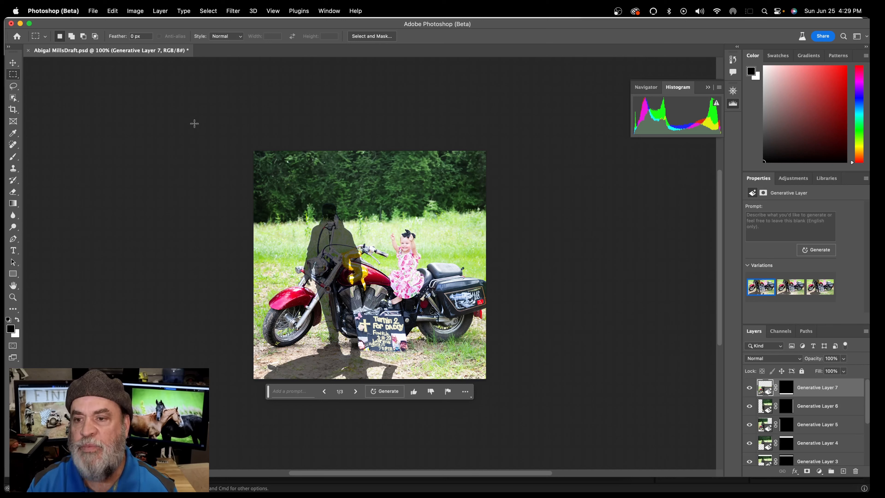
{"action": "left_click", "coordinate": [272, 12]}
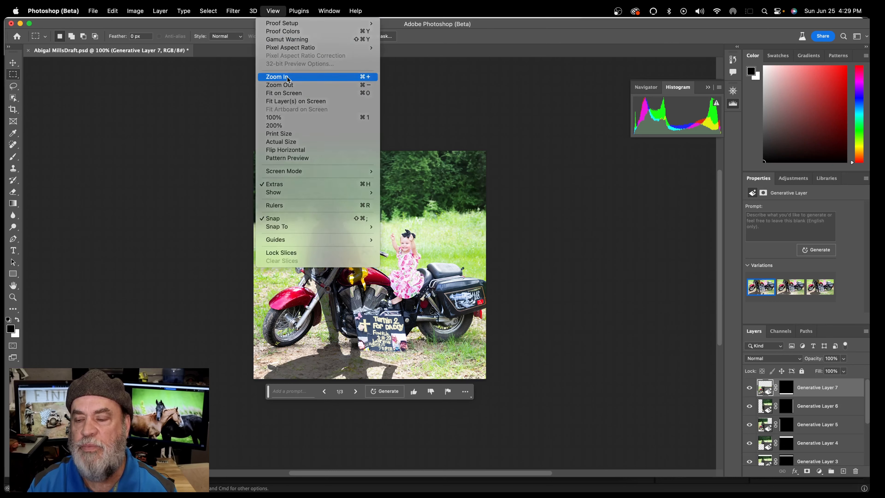
{"action": "left_click", "coordinate": [287, 77]}
{"action": "scroll", "coordinate": [277, 137], "scroll_direction": "up", "scroll_amount": 3}
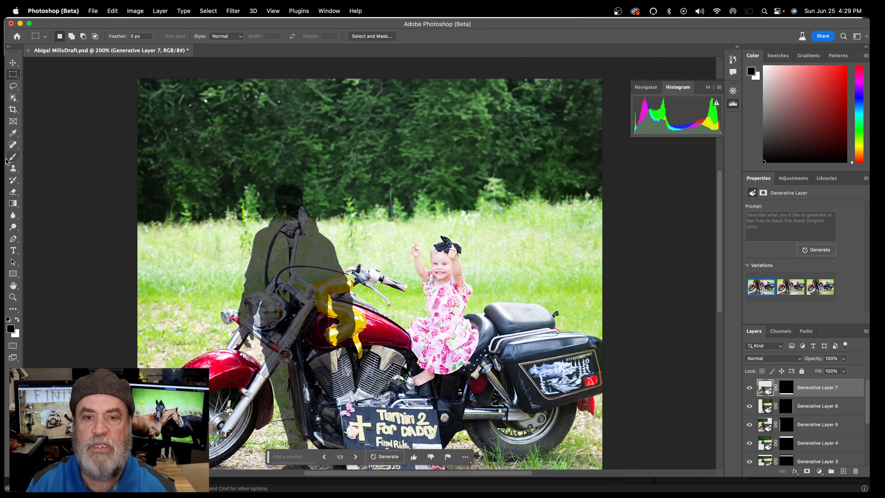
Activate the Spot Healing Brush, enlarge the layer list, and flatten all layers into one background
{"action": "left_click", "coordinate": [13, 145]}
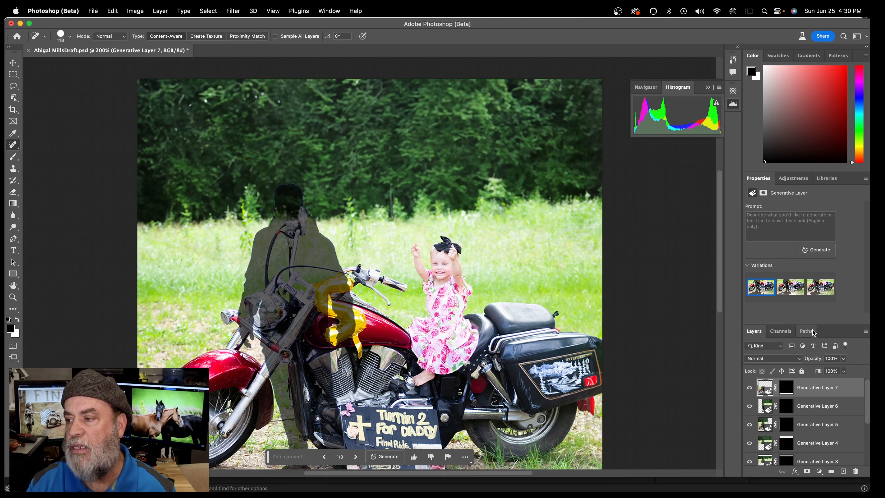
{"action": "left_click_drag", "start_coordinate": [811, 325], "coordinate": [779, 221]}
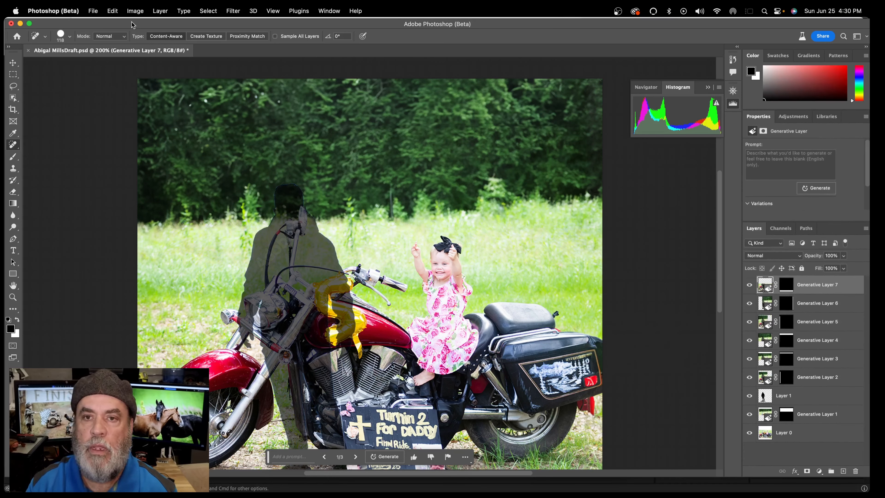
{"action": "left_click", "coordinate": [136, 11]}
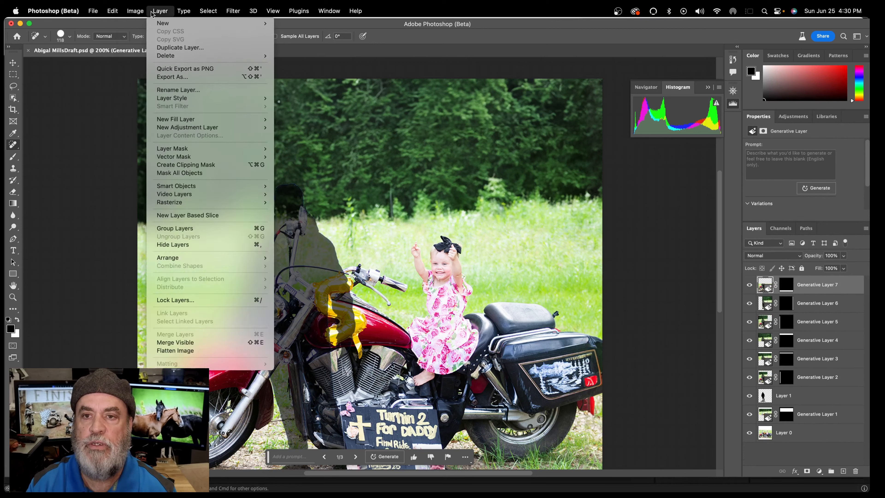
{"action": "mouse_move", "coordinate": [118, 16]}
{"action": "mouse_move", "coordinate": [158, 12]}
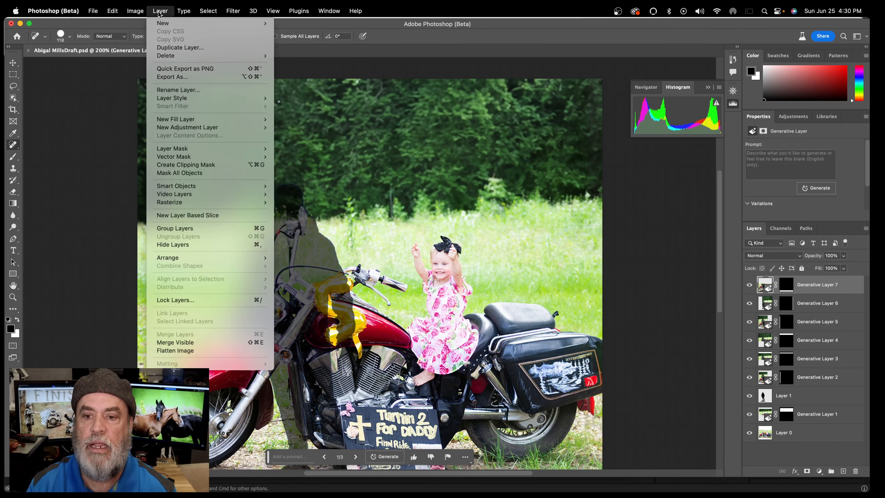
{"action": "left_click", "coordinate": [175, 350]}
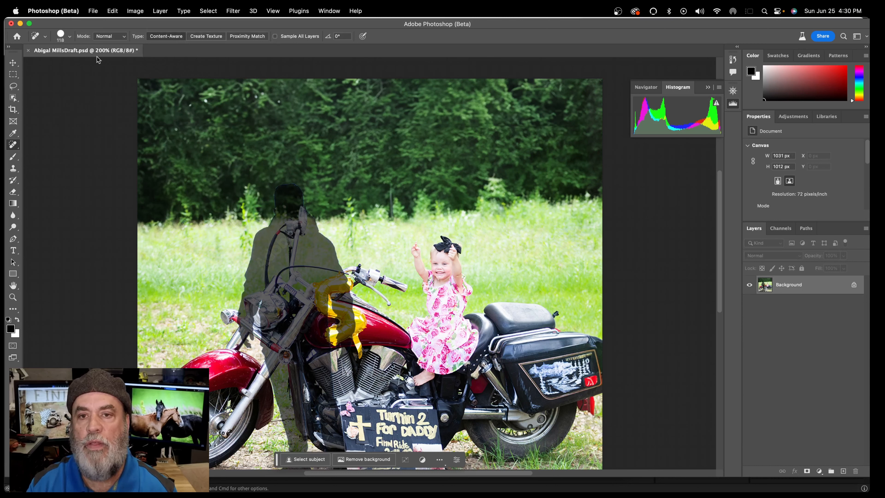
Set the Spot Healing Brush size to 25 px and heal a bright speck in the dark trees near the photo's upper-left corner
{"action": "left_click", "coordinate": [69, 37]}
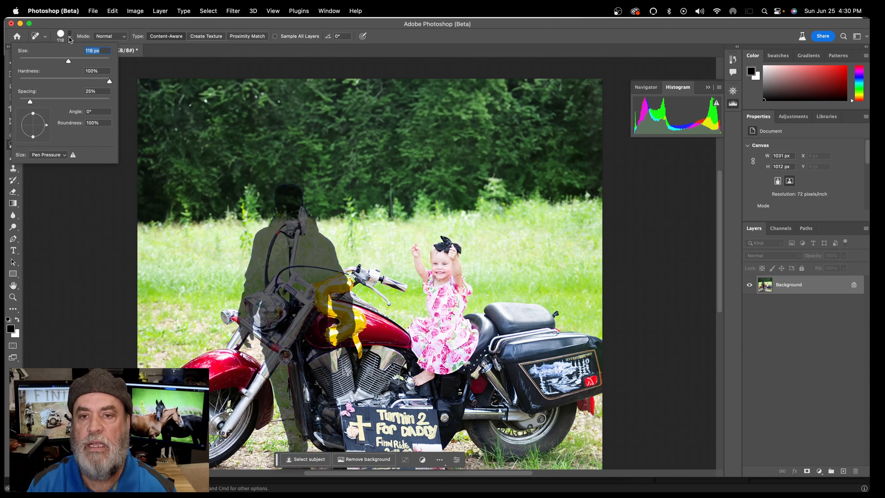
{"action": "left_click", "coordinate": [30, 61]}
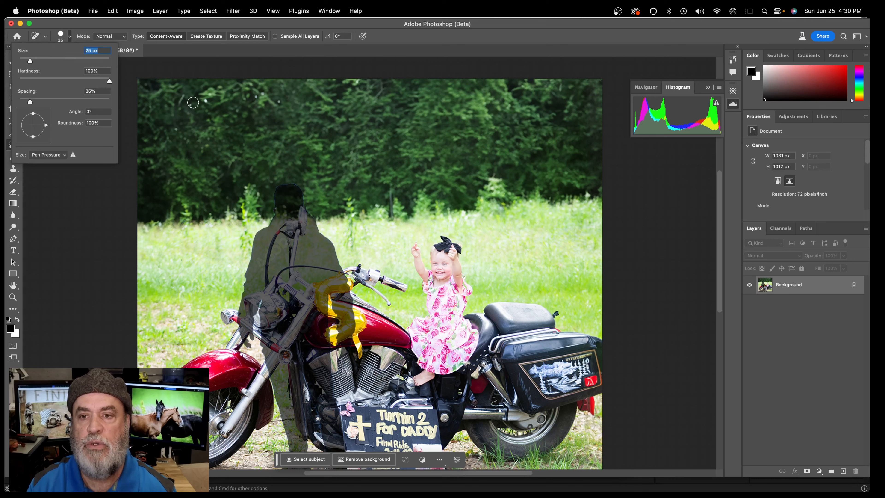
{"action": "left_click", "coordinate": [202, 102]}
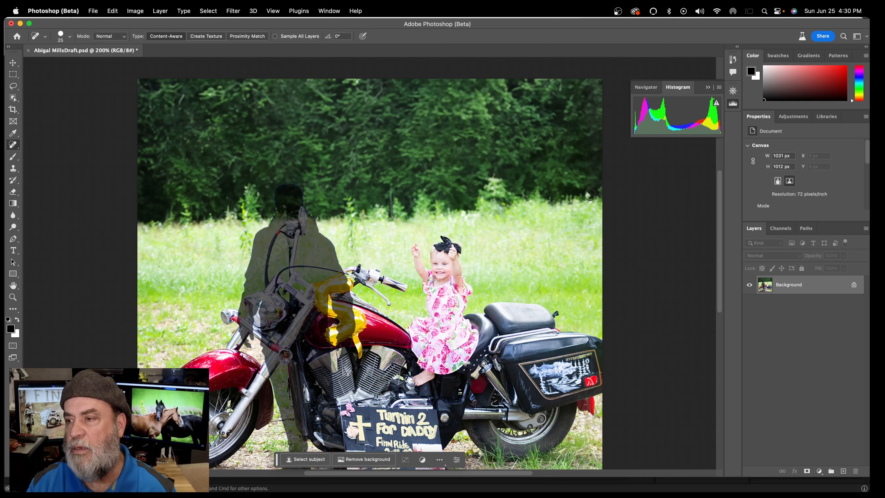
Activate the Clone Stamp tool and set its brush hardness to 50%
{"action": "scroll", "coordinate": [326, 188], "scroll_direction": "down", "scroll_amount": 3}
{"action": "scroll", "coordinate": [326, 188], "scroll_direction": "down", "scroll_amount": 1}
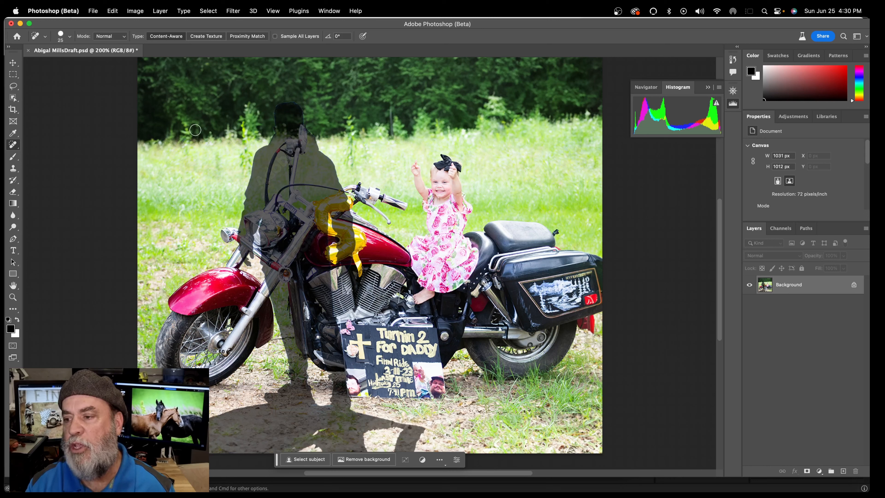
{"action": "left_click", "coordinate": [14, 169]}
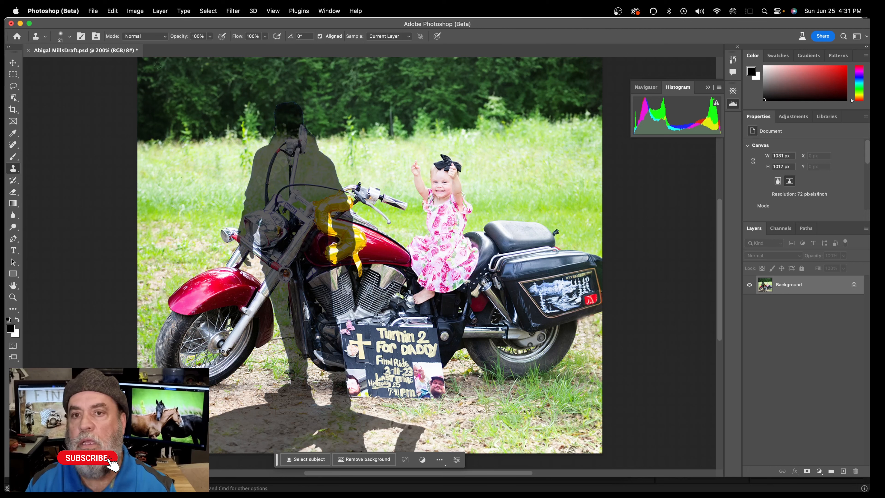
{"action": "left_click", "coordinate": [70, 37]}
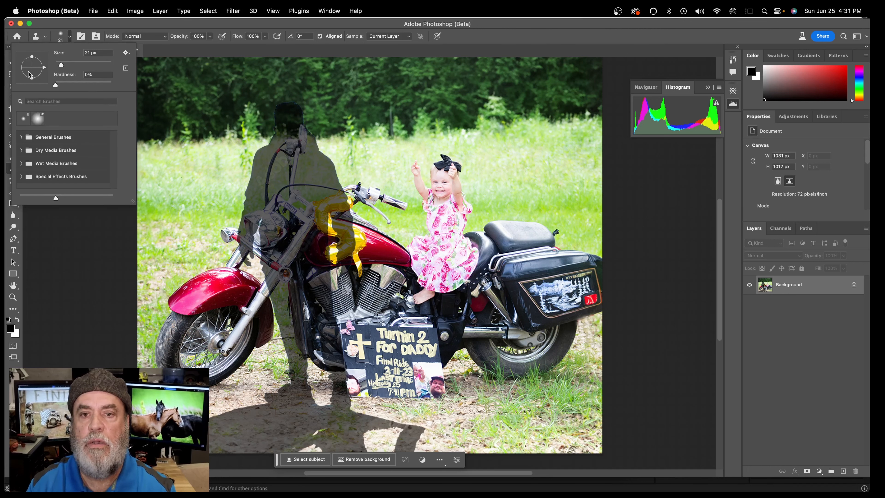
{"action": "left_click_drag", "start_coordinate": [55, 85], "coordinate": [84, 83]}
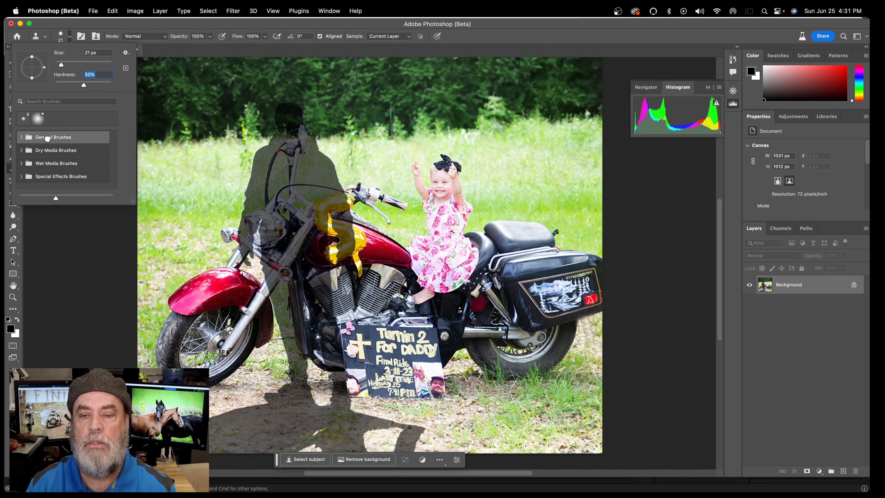
{"action": "key", "text": "Return"}
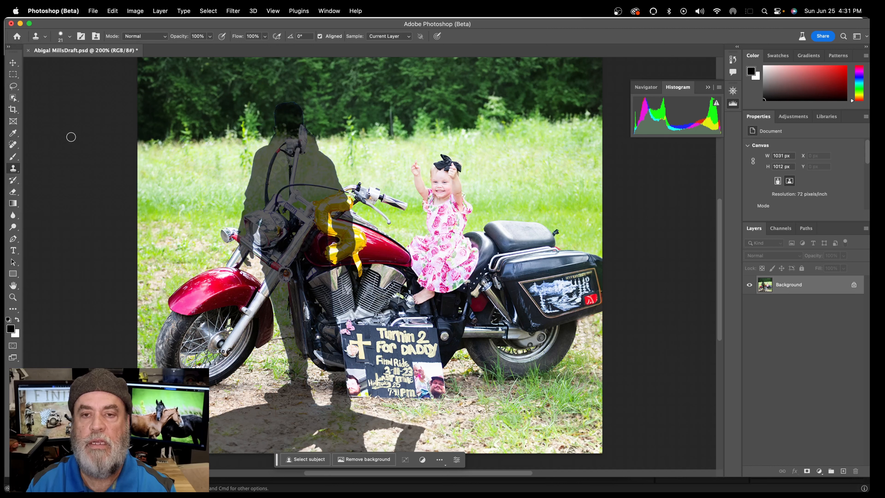
Choose the Hard Round brush from the General Brushes for the Clone Stamp
{"action": "left_click", "coordinate": [71, 37]}
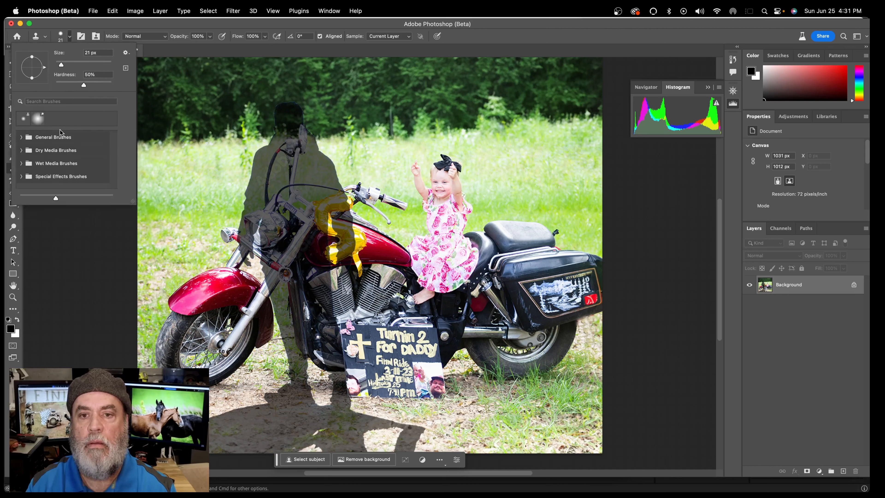
{"action": "left_click", "coordinate": [22, 137]}
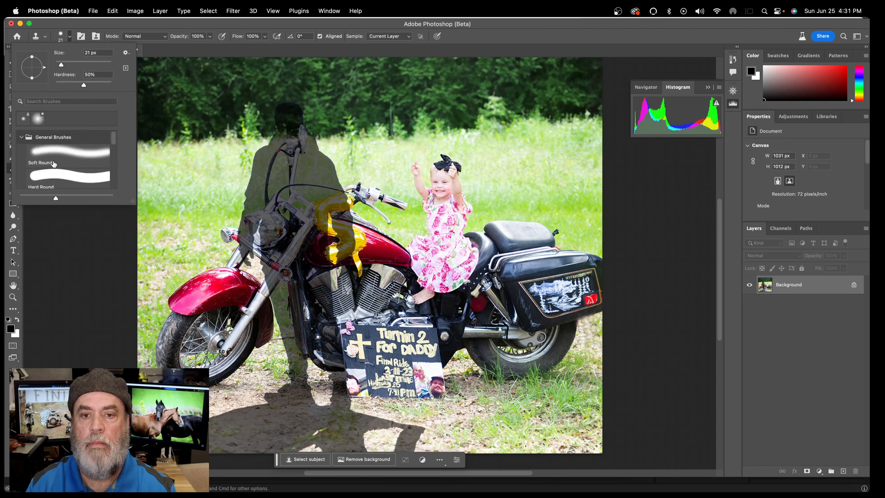
{"action": "left_click", "coordinate": [58, 175]}
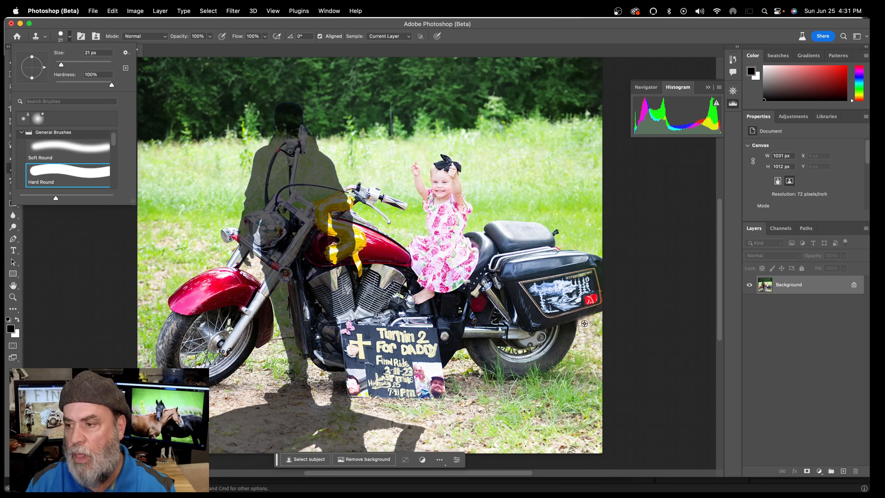
{"action": "key", "text": "Return"}
Try to clone over the area around the red taillight below the rear saddlebag, and undo the stroke
{"action": "left_click_drag", "start_coordinate": [594, 318], "coordinate": [582, 323]}
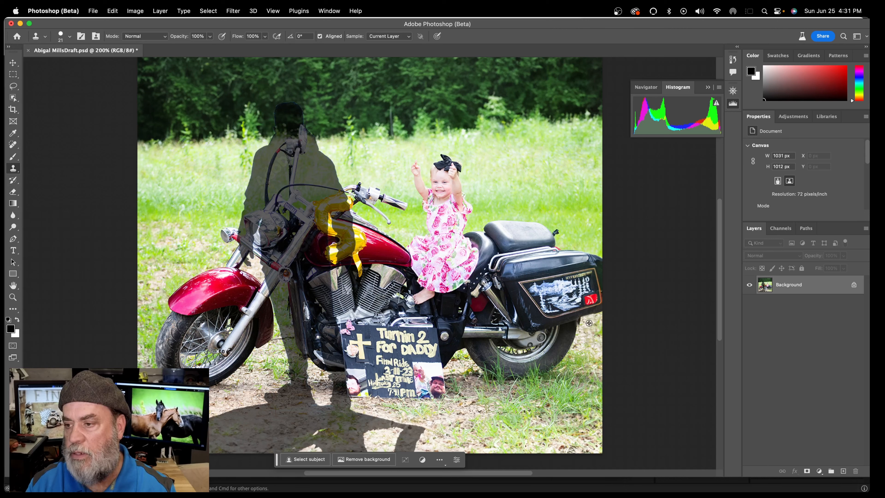
{"action": "left_click", "coordinate": [118, 13]}
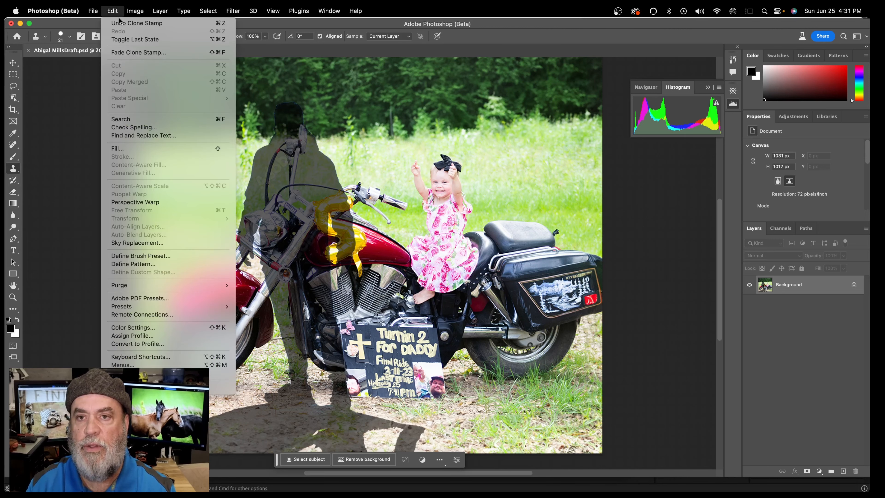
{"action": "left_click", "coordinate": [140, 24]}
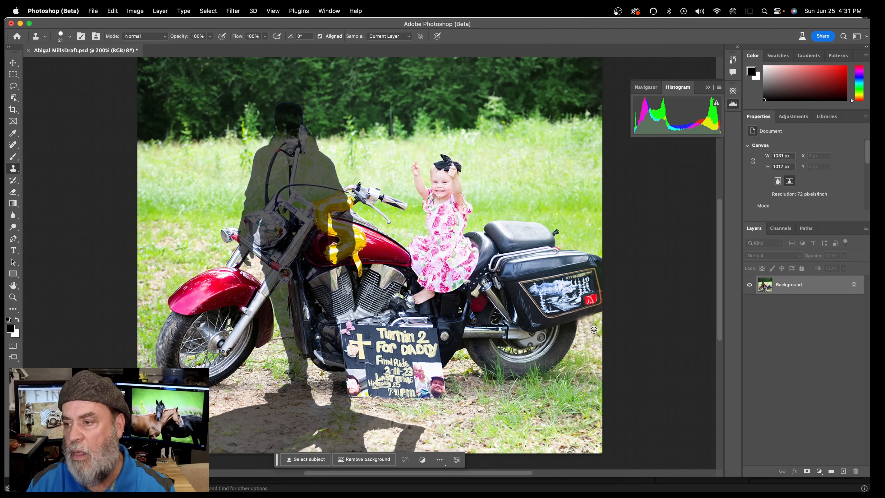